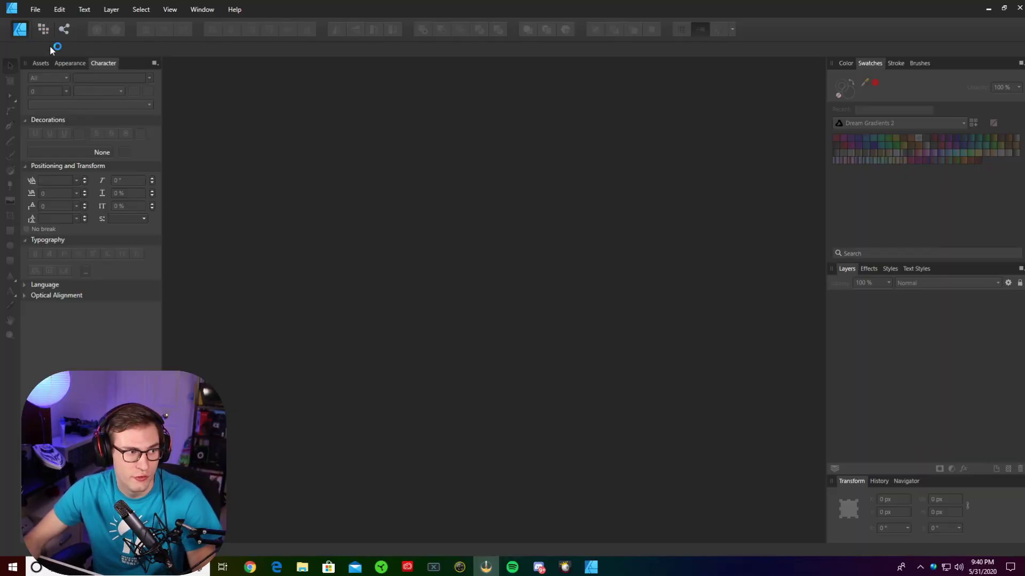
Create a new document with width and height changed from 320 px to 112 px
{"action": "left_click", "coordinate": [35, 9]}
{"action": "key", "text": "ctrl+n"}
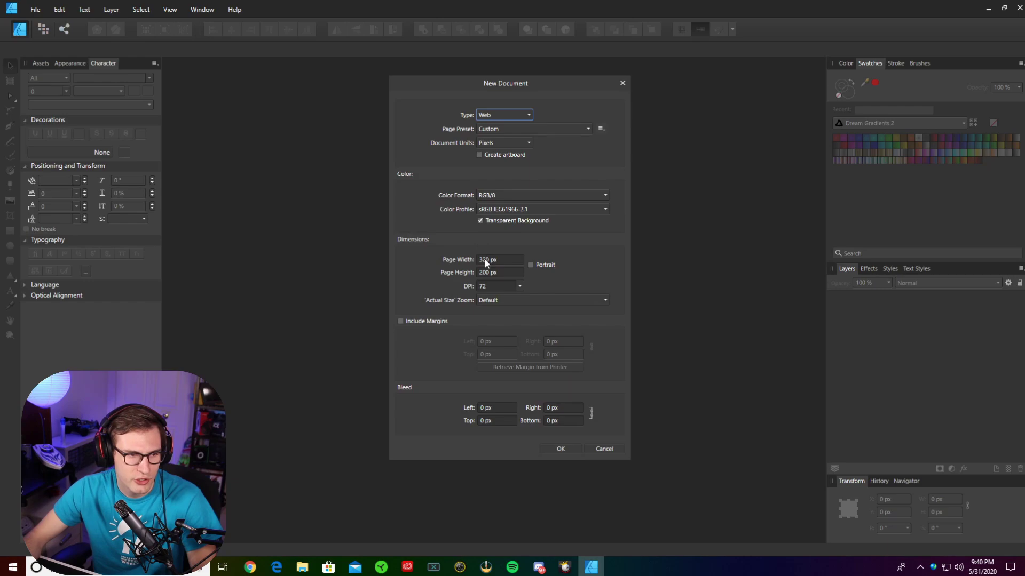
{"action": "left_click", "coordinate": [486, 260]}
{"action": "double_click", "coordinate": [487, 260]}
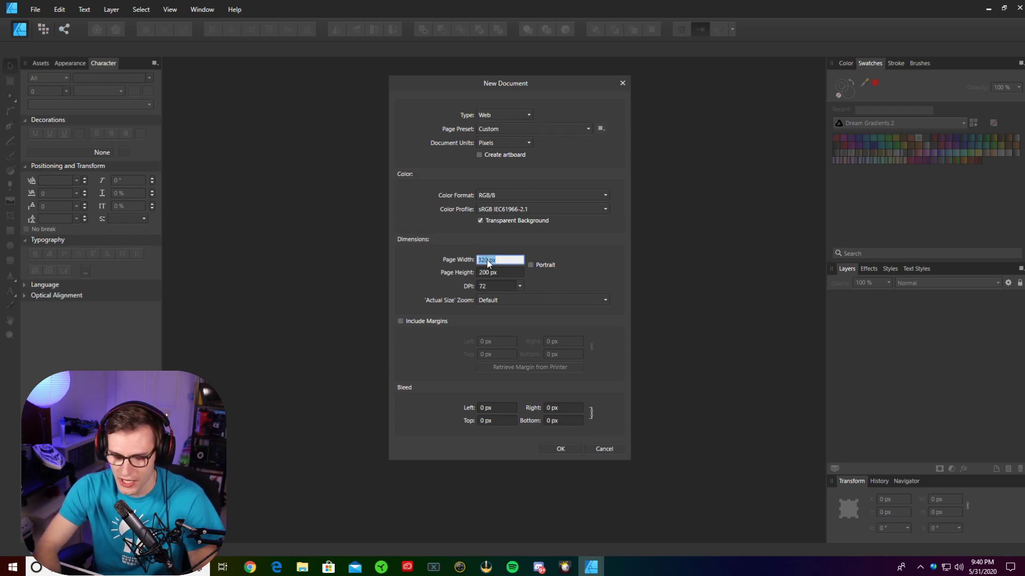
{"action": "type", "text": "112"}
{"action": "key", "text": "Tab"}
{"action": "type", "text": "112"}
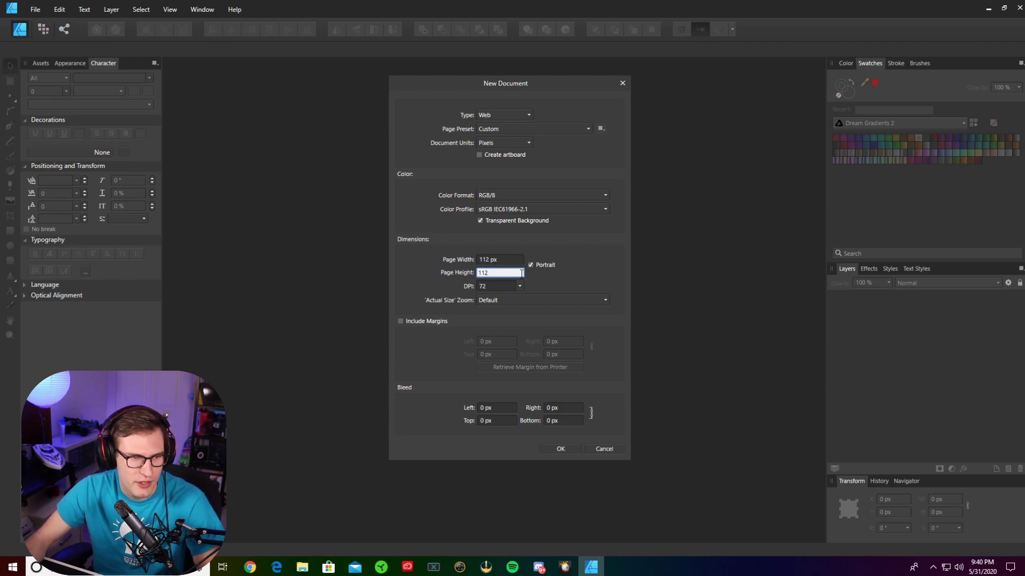
{"action": "left_click", "coordinate": [560, 449]}
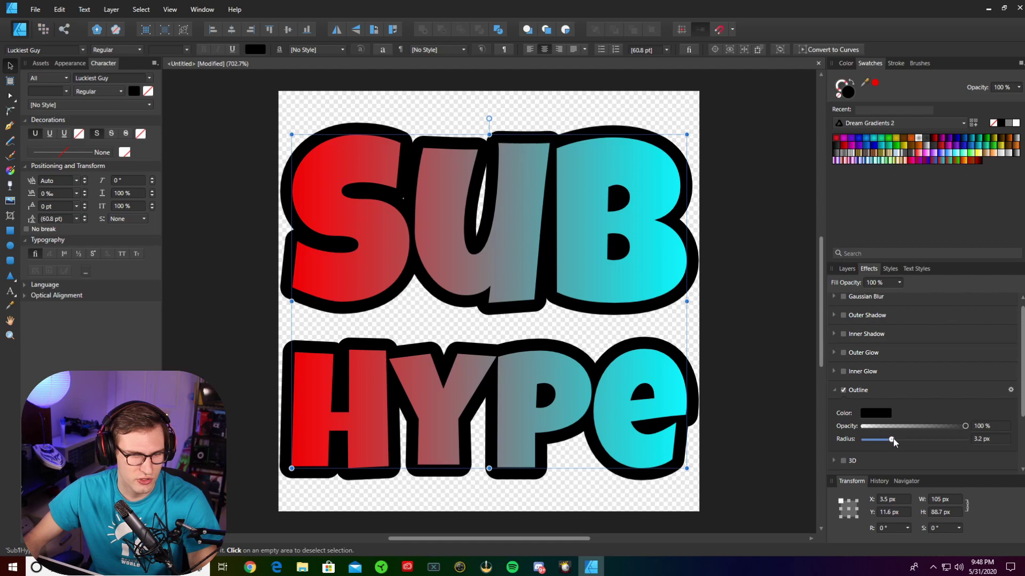
Thicken the SUB HYPE outline to about 4.1 px, shrink the text slightly, and deselect
{"action": "left_click_drag", "start_coordinate": [894, 442], "coordinate": [896, 442]}
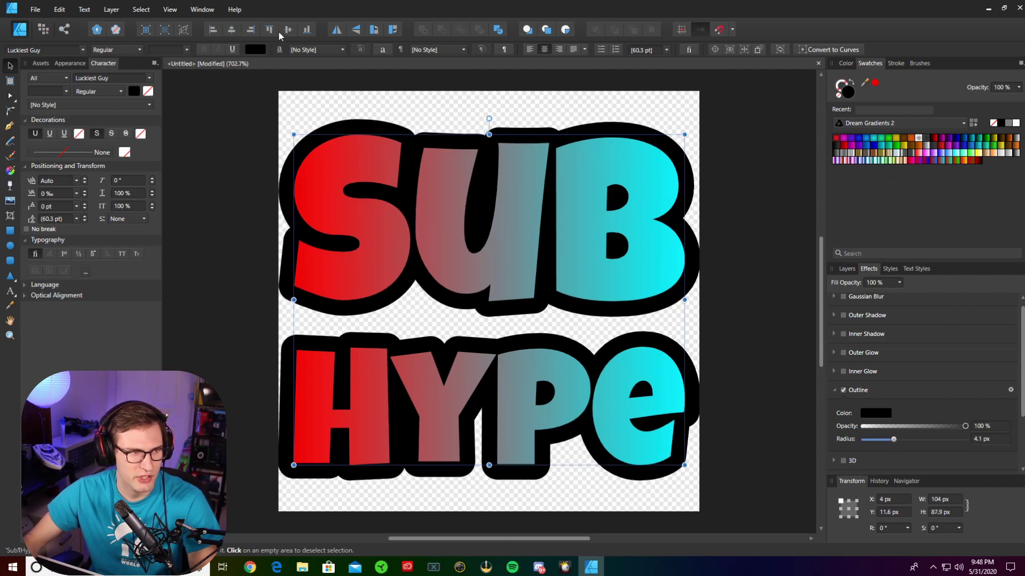
{"action": "key", "text": "ctrl+z"}
{"action": "left_click", "coordinate": [248, 152]}
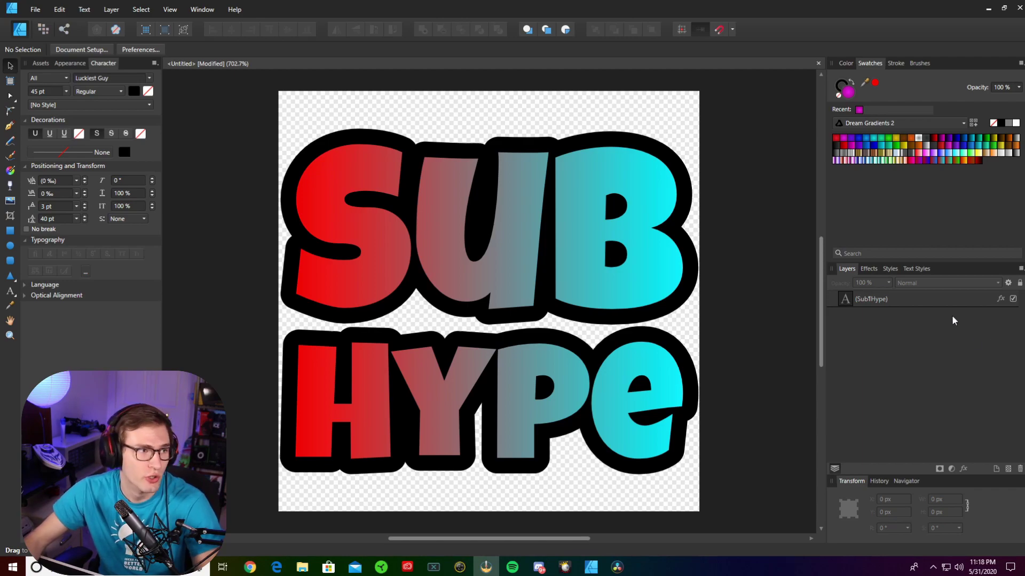
Place the confetti_PNG86975 image into the design
{"action": "key", "text": "ctrl+o"}
{"action": "scroll", "coordinate": [449, 175], "scroll_direction": "down", "scroll_amount": 8}
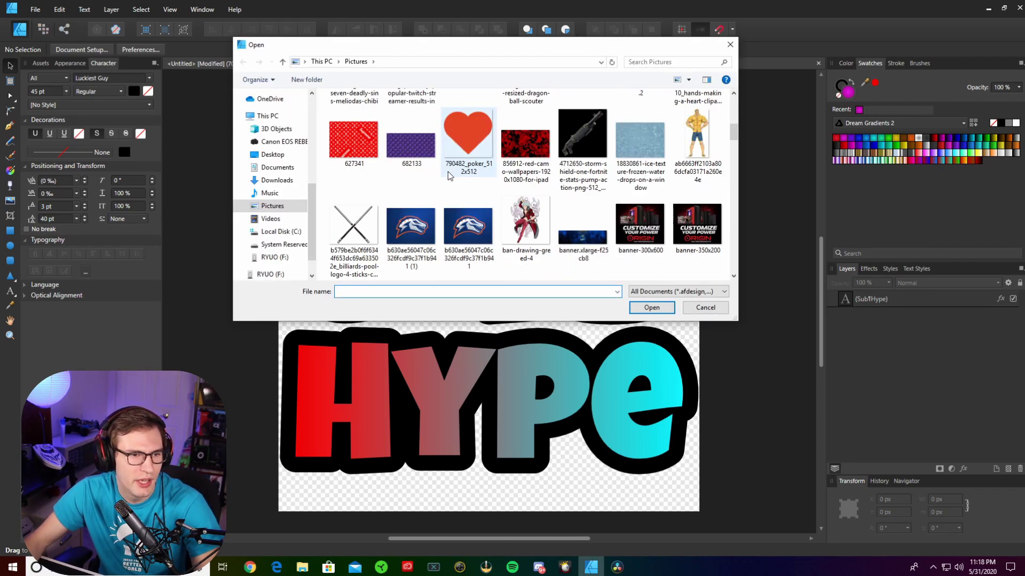
{"action": "scroll", "coordinate": [448, 175], "scroll_direction": "down", "scroll_amount": 2}
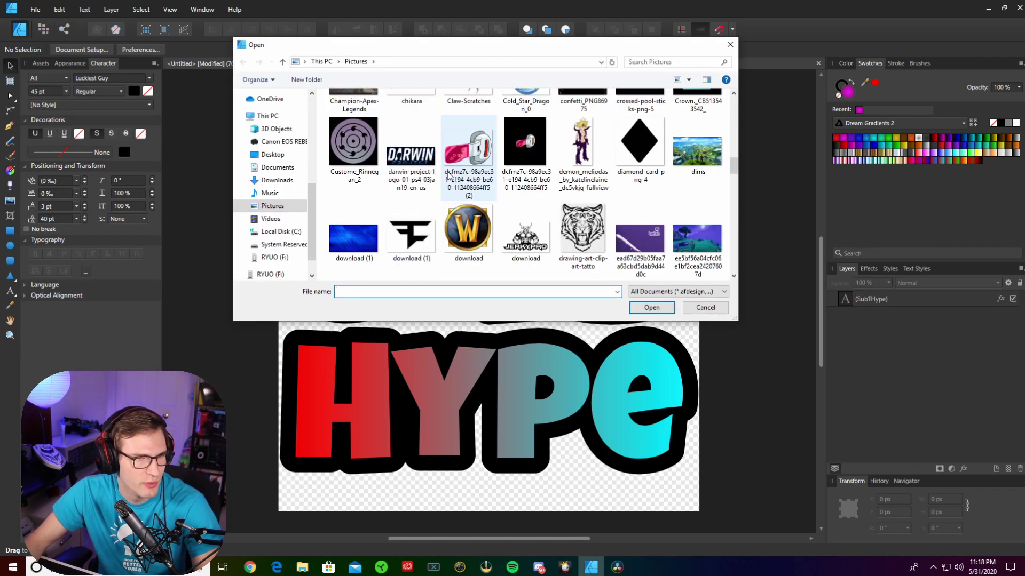
{"action": "double_click", "coordinate": [584, 99]}
{"action": "left_click", "coordinate": [581, 204]}
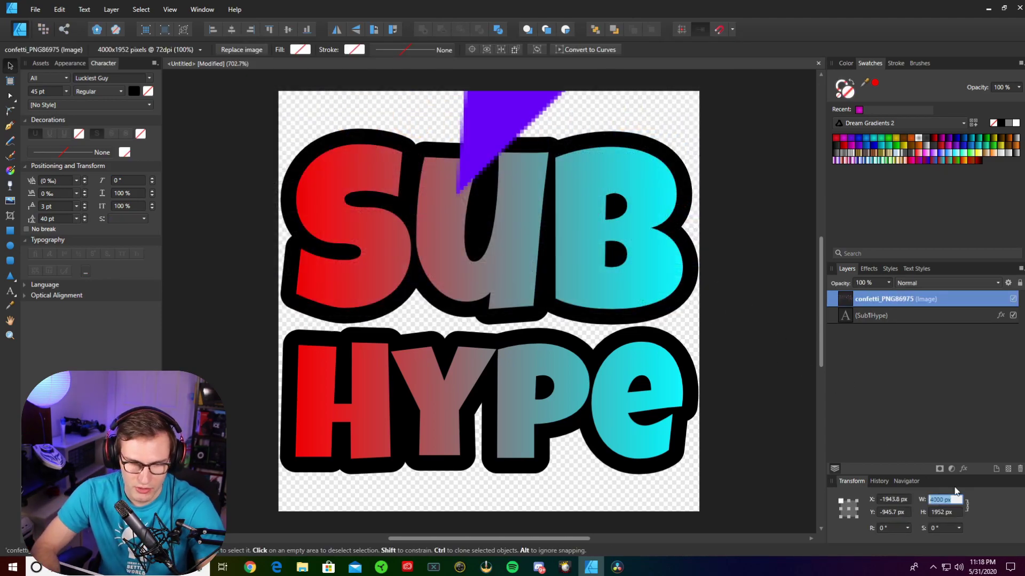
Scale the confetti to 112 px wide, shift it up over SUB, and deselect
{"action": "type", "text": "112"}
{"action": "key", "text": "Return"}
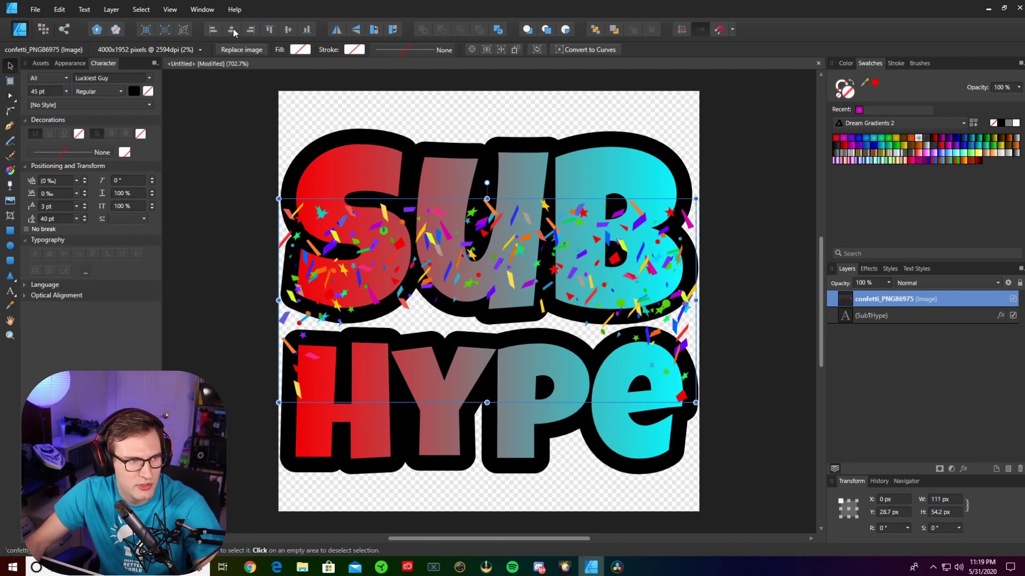
{"action": "key", "text": "ctrl+z"}
{"action": "left_click", "coordinate": [208, 128]}
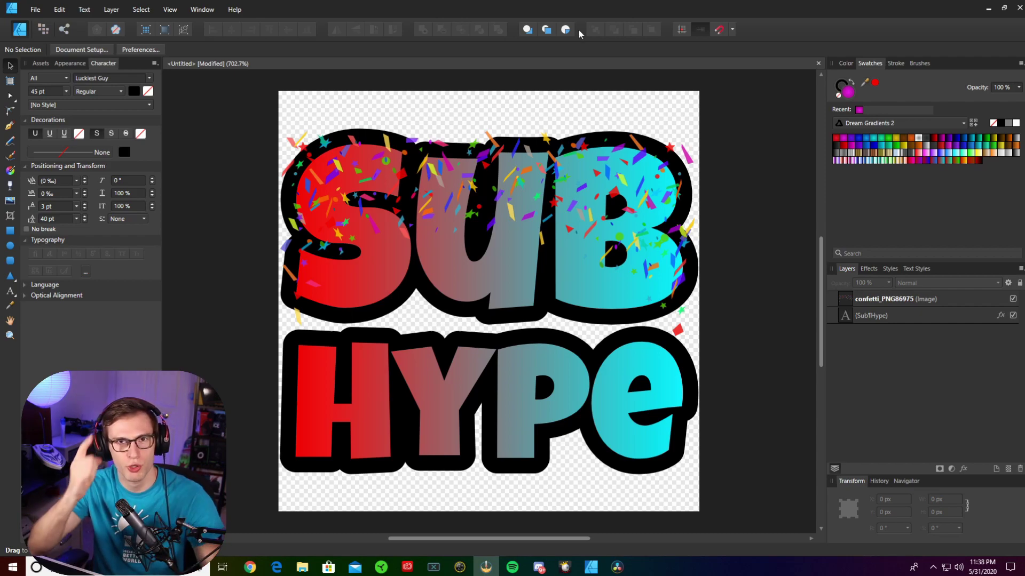
Place the crown image into the design
{"action": "left_click", "coordinate": [35, 9]}
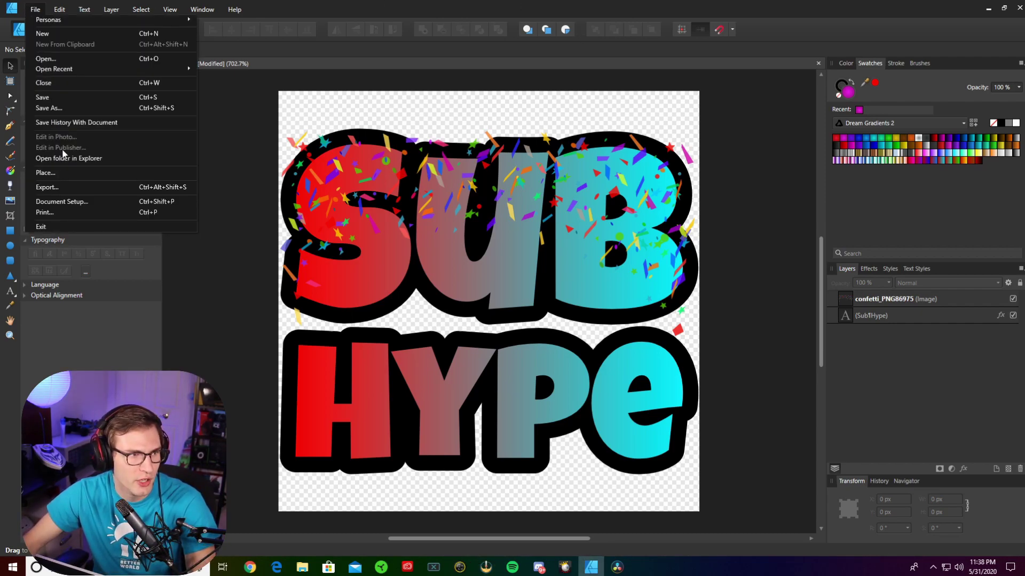
{"action": "left_click", "coordinate": [64, 172]}
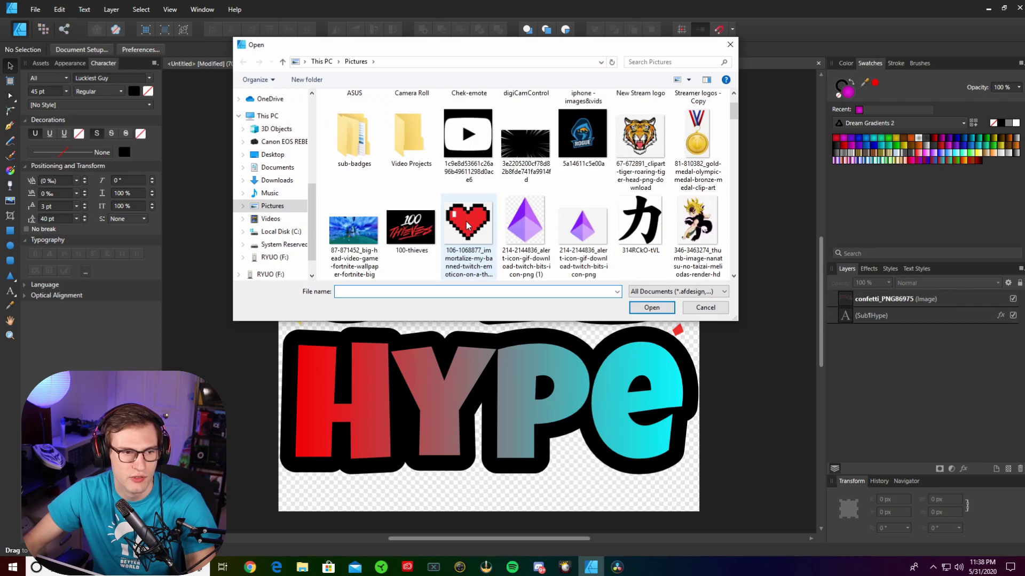
{"action": "scroll", "coordinate": [468, 225], "scroll_direction": "down", "scroll_amount": 10}
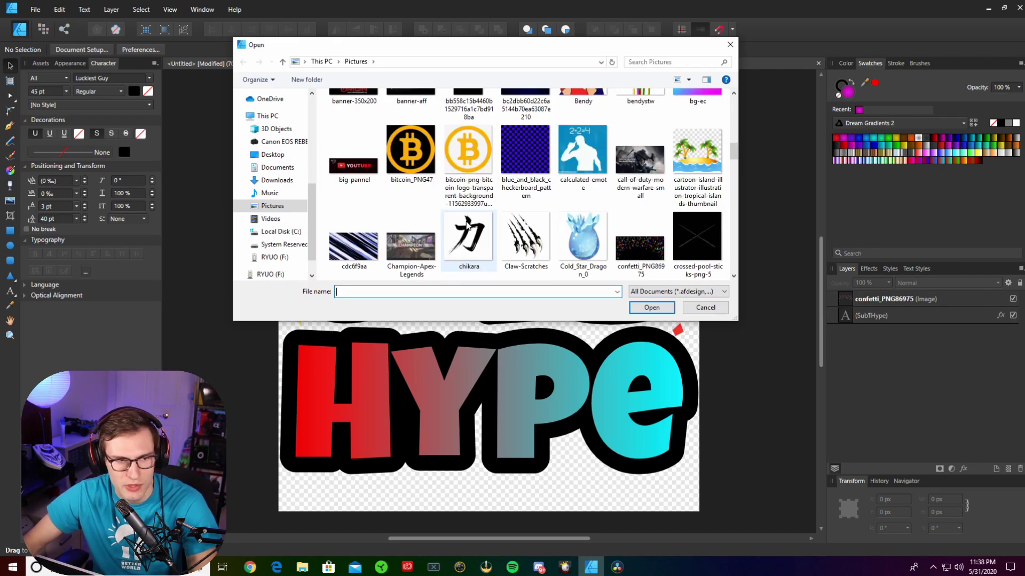
{"action": "scroll", "coordinate": [466, 226], "scroll_direction": "down", "scroll_amount": 3}
{"action": "double_click", "coordinate": [468, 235]}
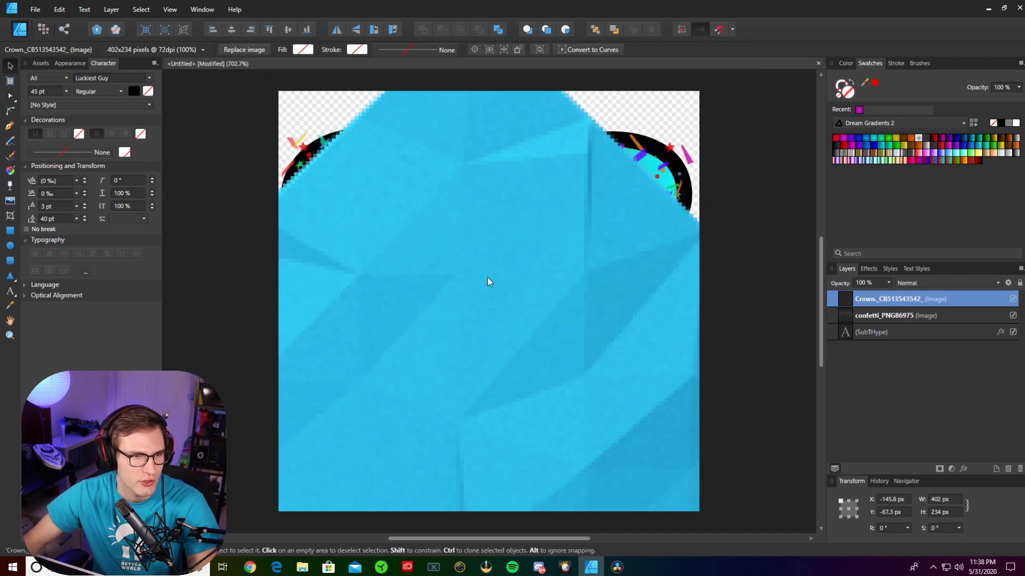
Resize the crown to 60 px wide, move it above the letter B, and lock it
{"action": "left_click", "coordinate": [933, 500]}
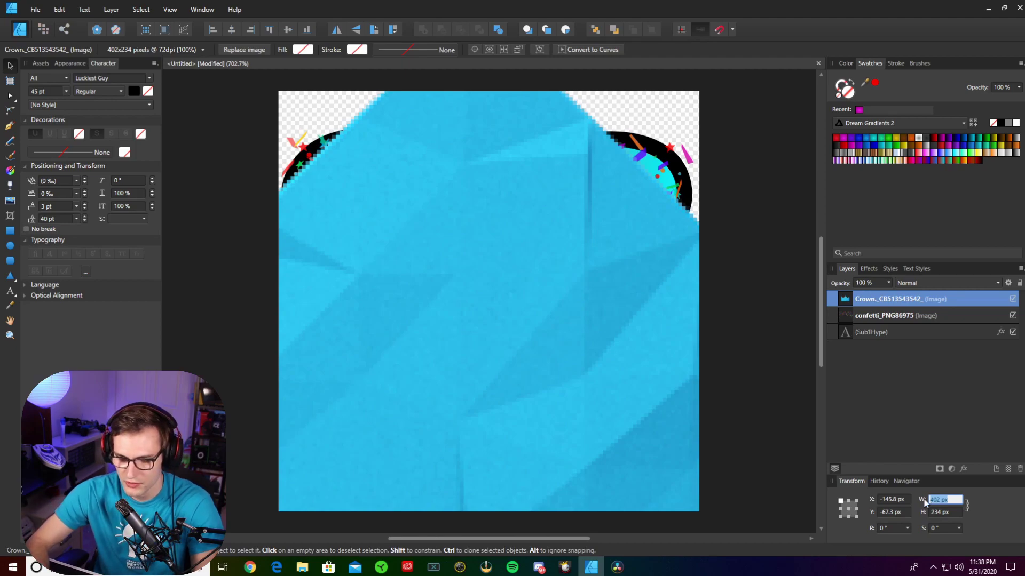
{"action": "type", "text": "60"}
{"action": "key", "text": "Return"}
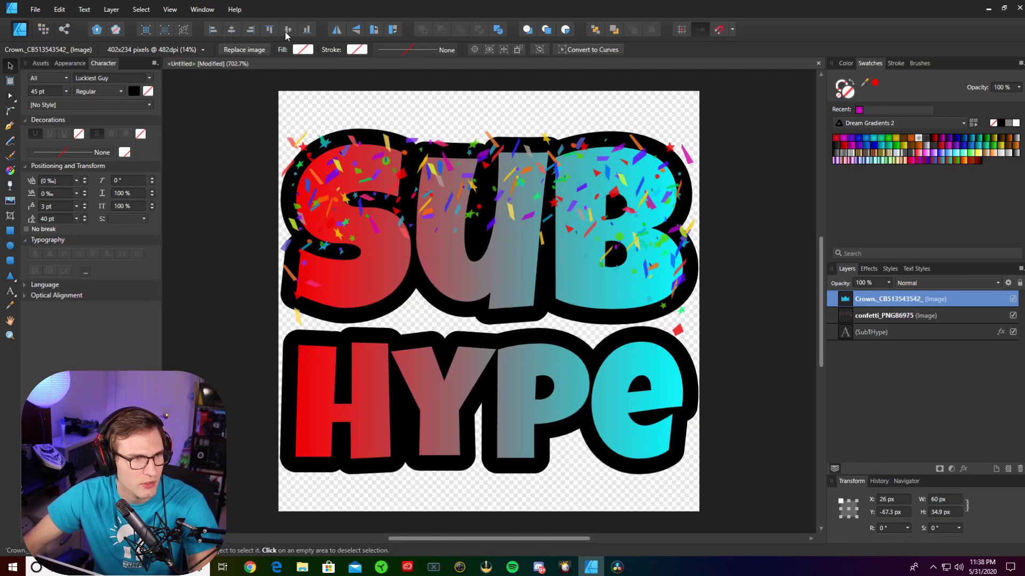
{"action": "left_click", "coordinate": [286, 31]}
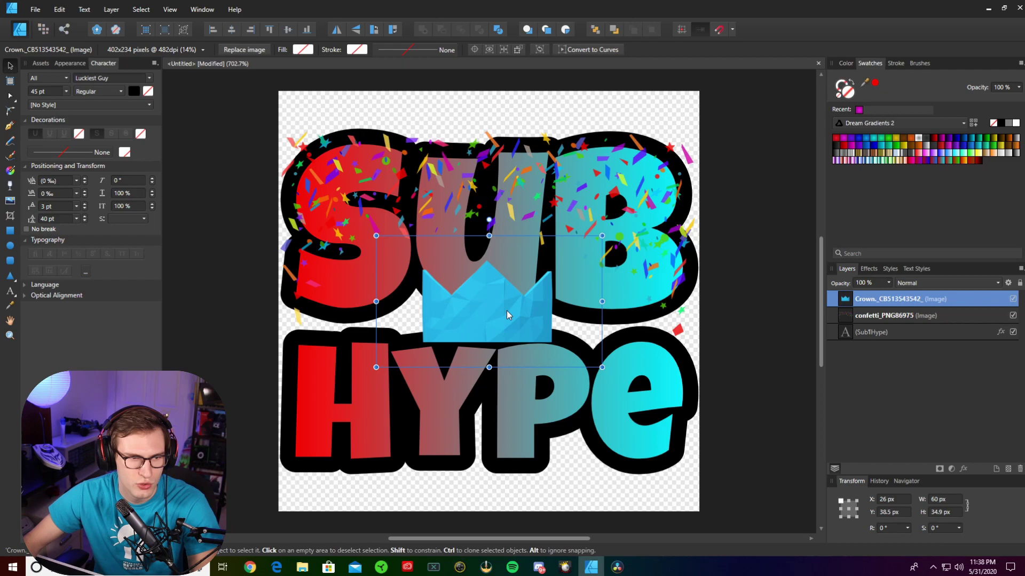
{"action": "left_click_drag", "start_coordinate": [507, 310], "coordinate": [629, 133]}
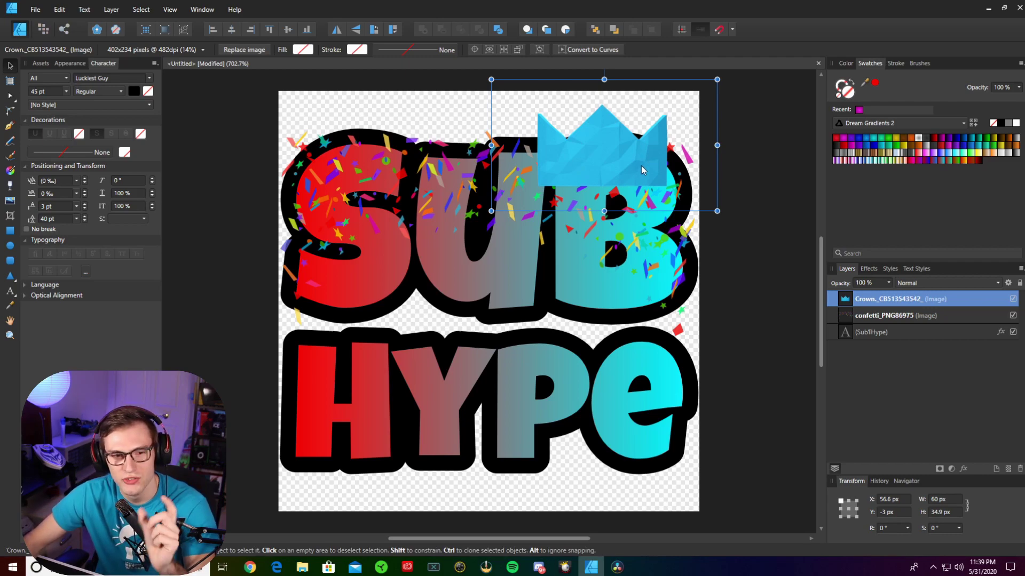
{"action": "left_click", "coordinate": [1020, 283]}
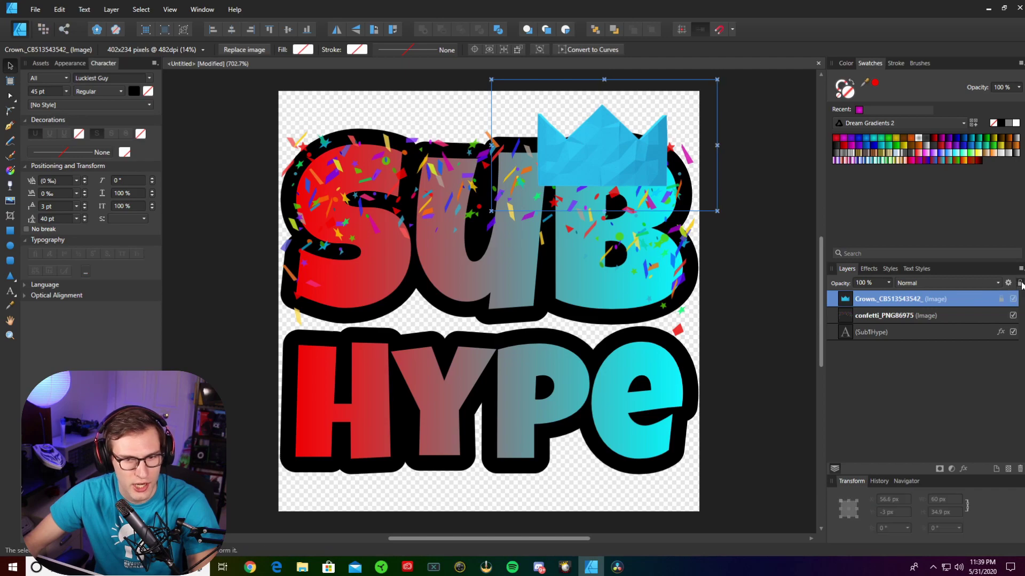
Select the confetti and text together and nudge them down two steps
{"action": "key", "text": "ctrl+a"}
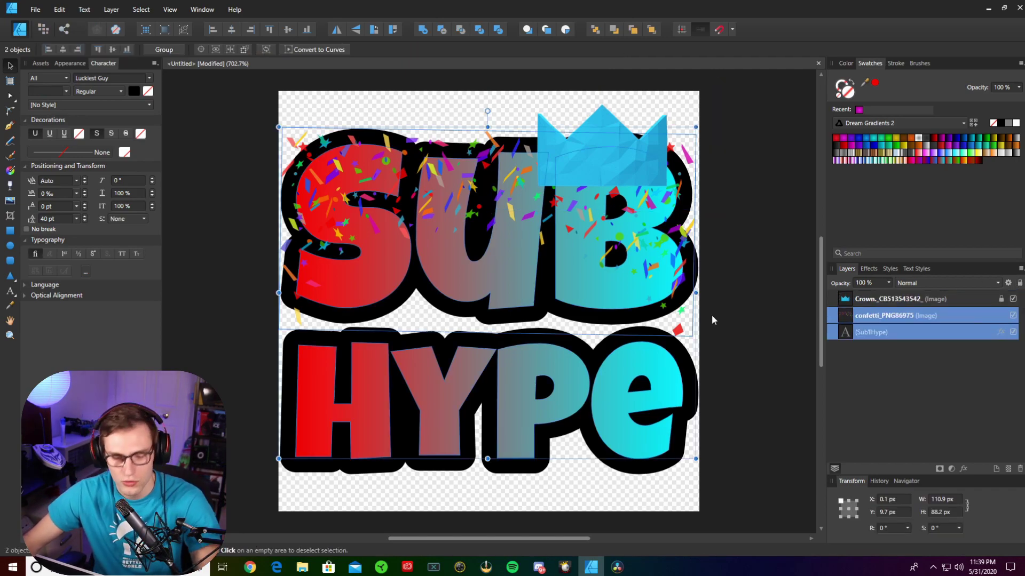
{"action": "key", "text": "Down"}
{"action": "key", "text": "Down"}
{"action": "key", "text": "Down"}
{"action": "key", "text": "Down"}
{"action": "key", "text": "Down"}
{"action": "key", "text": "Down"}
{"action": "key", "text": "Down"}
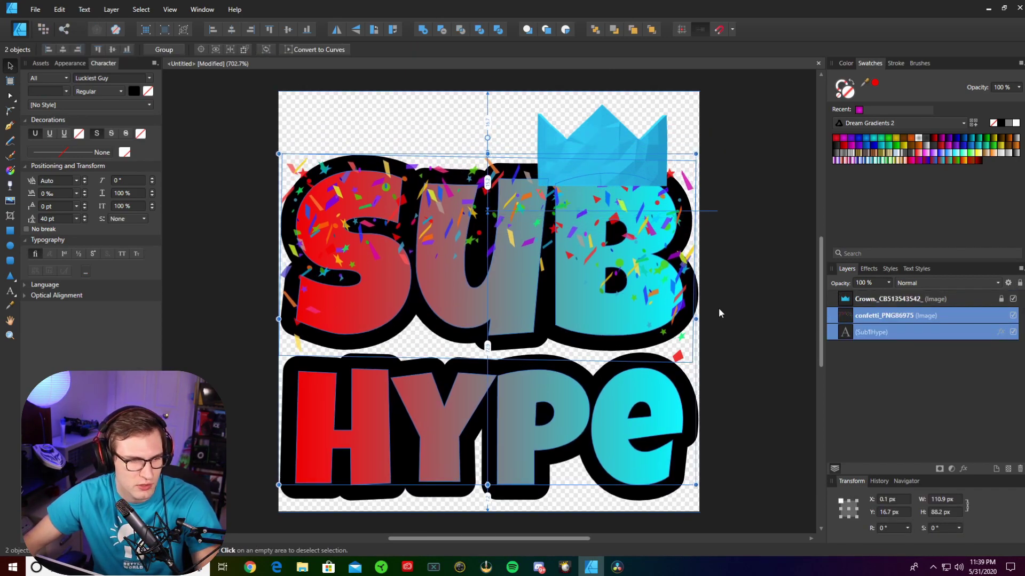
{"action": "key", "text": "Down"}
{"action": "key", "text": "Down"}
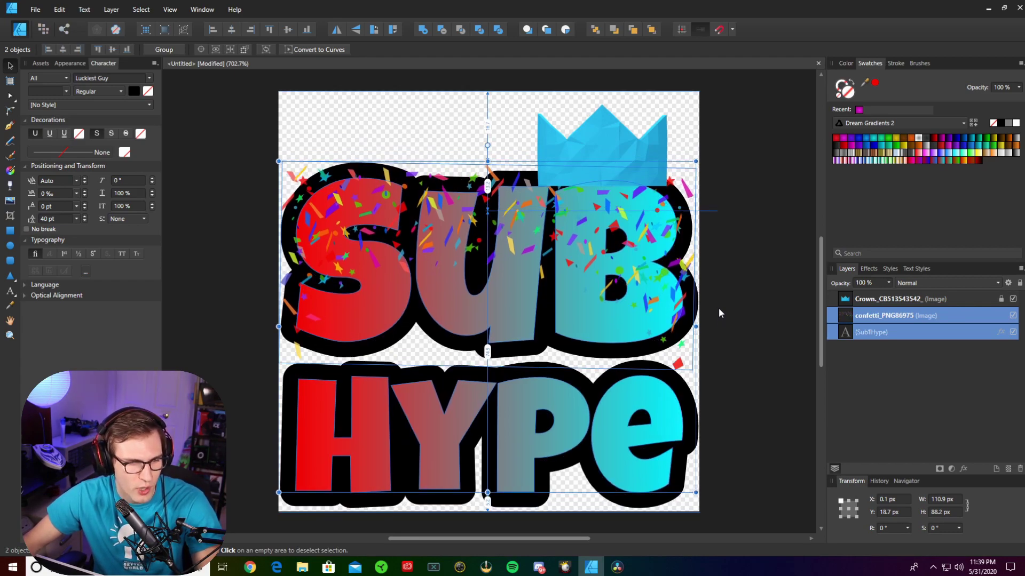
Rotate the crown 10° and move it toward the left of the canvas
{"action": "left_click", "coordinate": [762, 402]}
{"action": "left_click", "coordinate": [969, 297]}
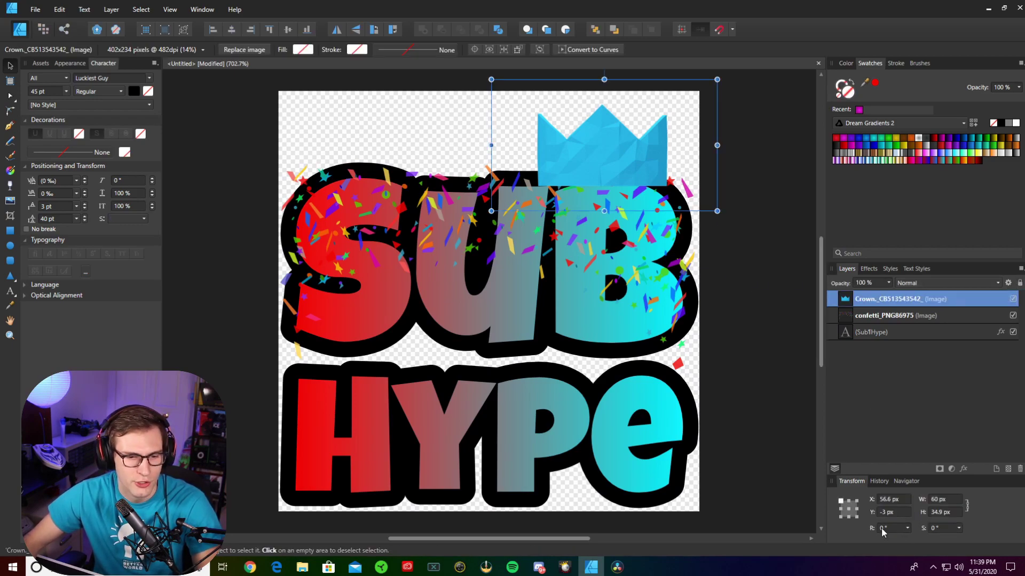
{"action": "left_click", "coordinate": [883, 528]}
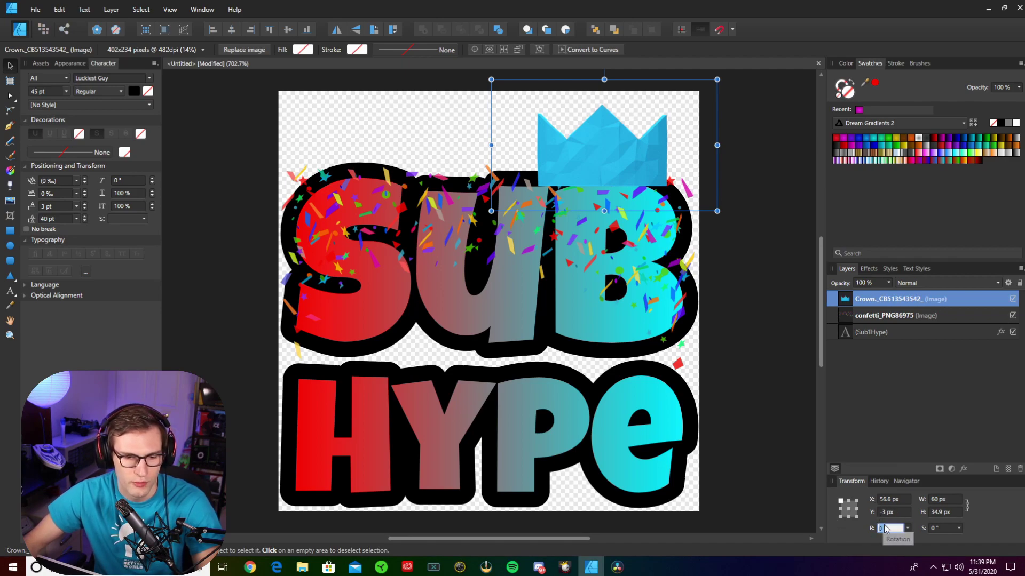
{"action": "type", "text": "10"}
{"action": "key", "text": "Return"}
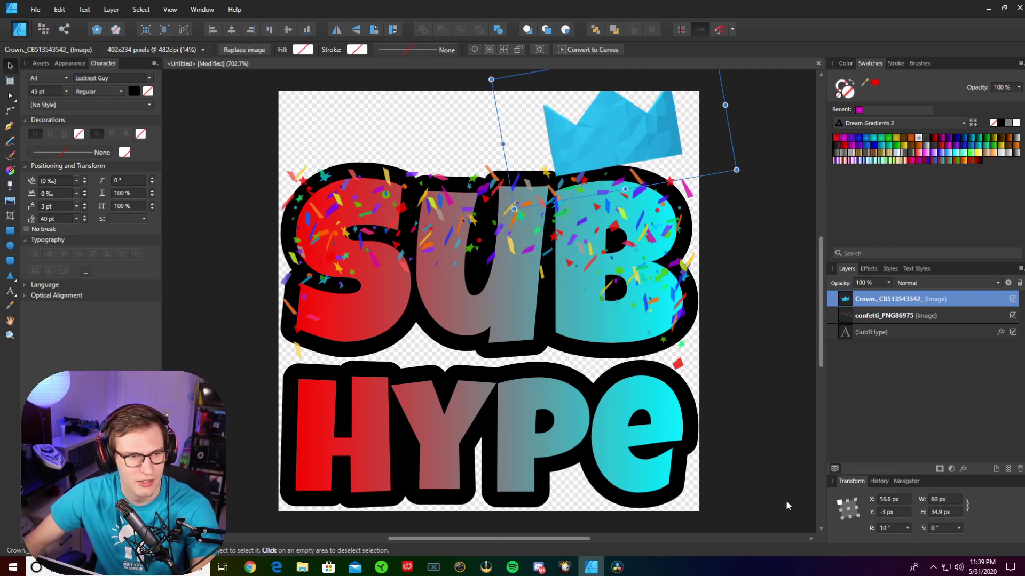
{"action": "left_click_drag", "start_coordinate": [596, 154], "coordinate": [327, 155]}
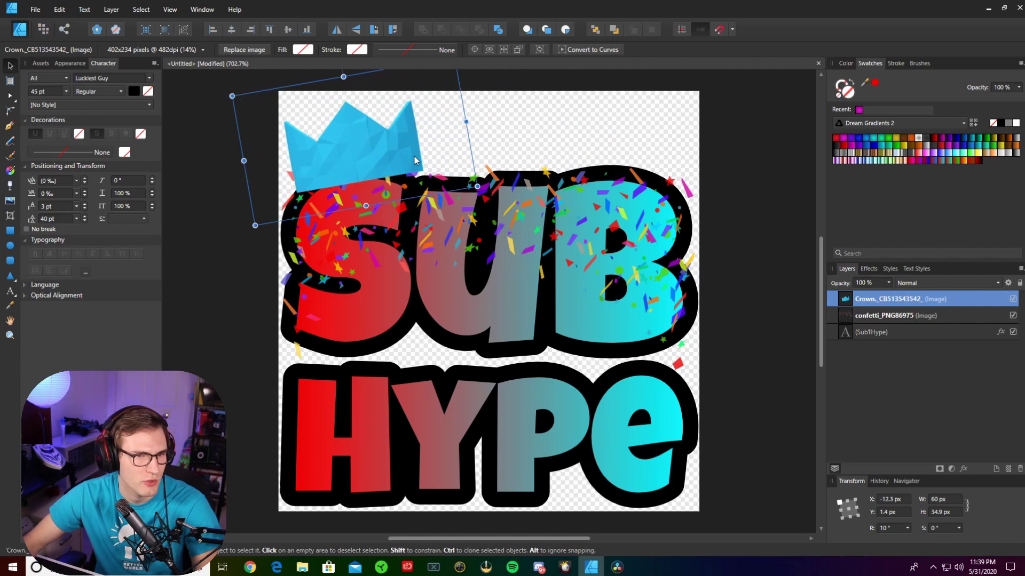
Stack the confetti layer above the crown, nudge the crown slightly up, and reselect it
{"action": "left_click", "coordinate": [881, 316]}
{"action": "left_click_drag", "start_coordinate": [881, 316], "coordinate": [860, 295]}
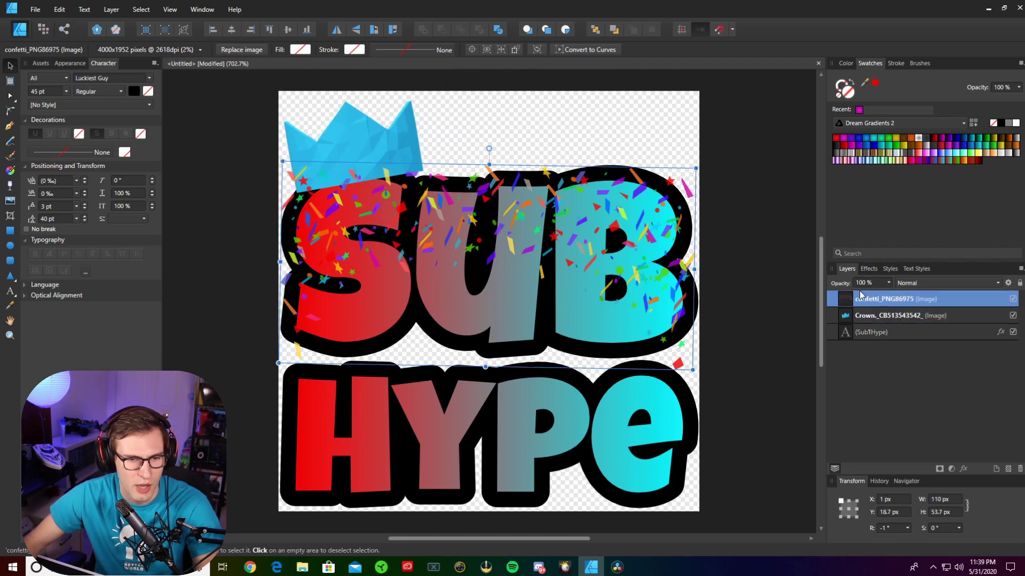
{"action": "left_click", "coordinate": [888, 315]}
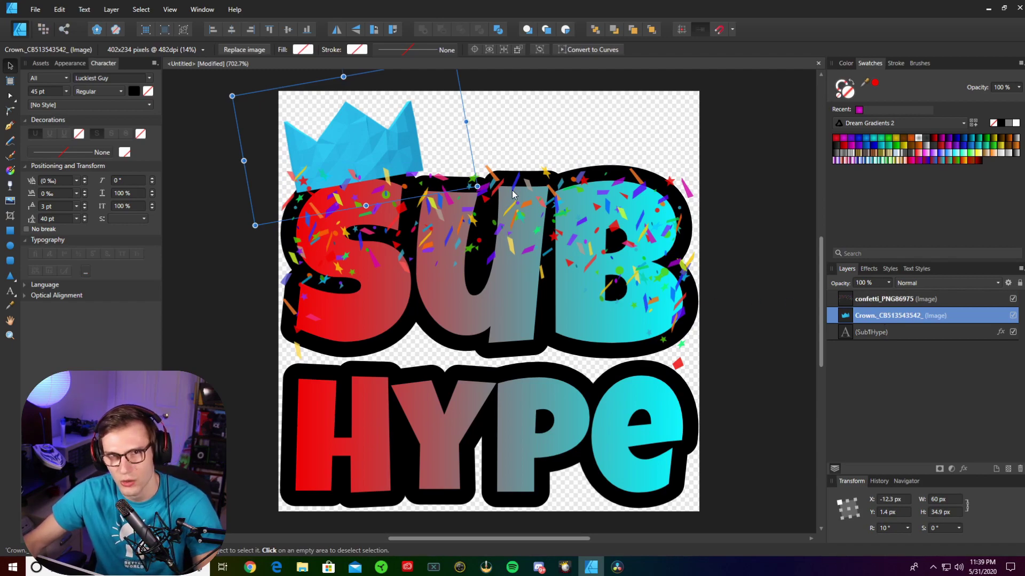
{"action": "left_click_drag", "start_coordinate": [511, 190], "coordinate": [505, 149]}
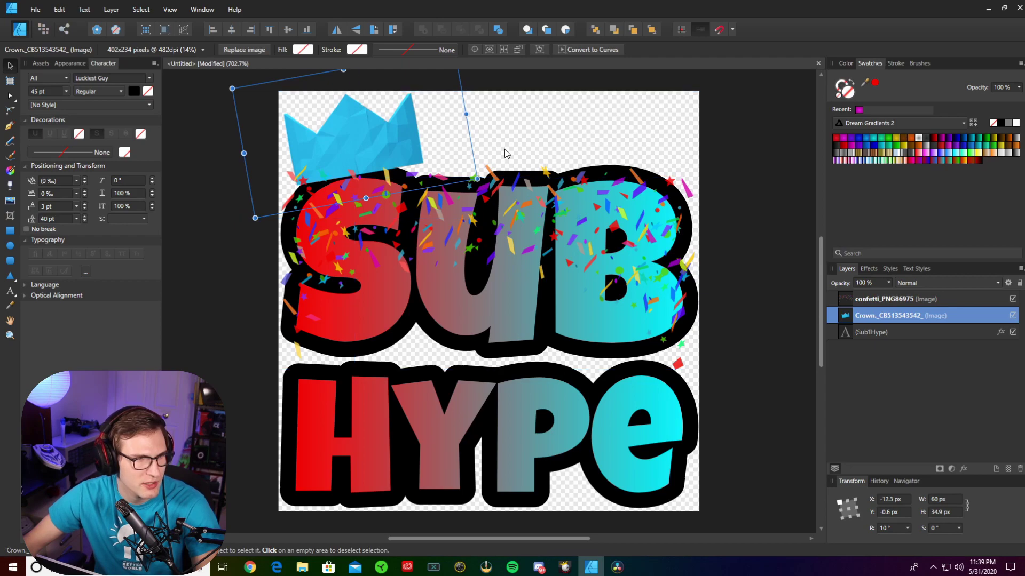
{"action": "left_click", "coordinate": [504, 149]}
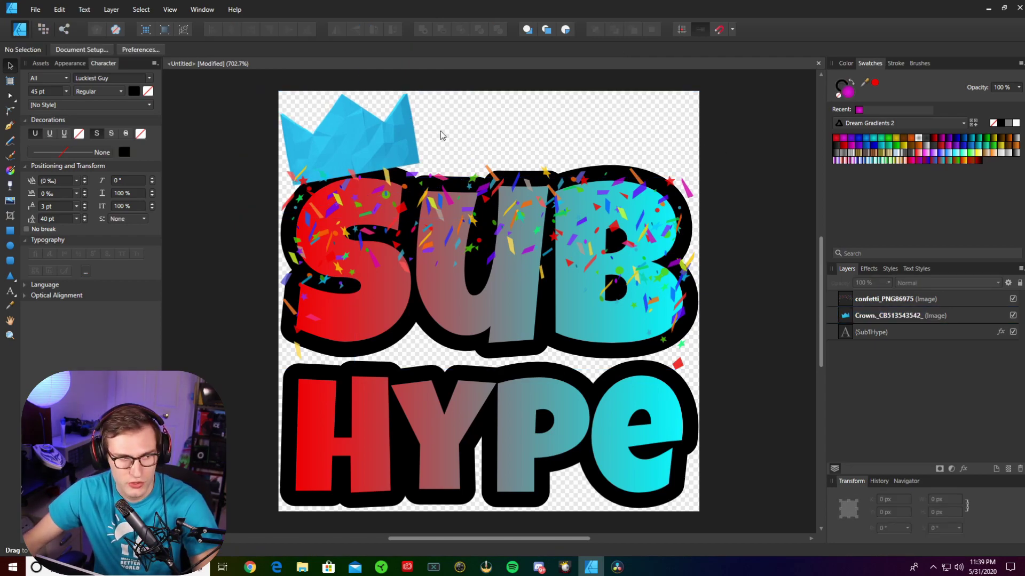
{"action": "left_click", "coordinate": [388, 127]}
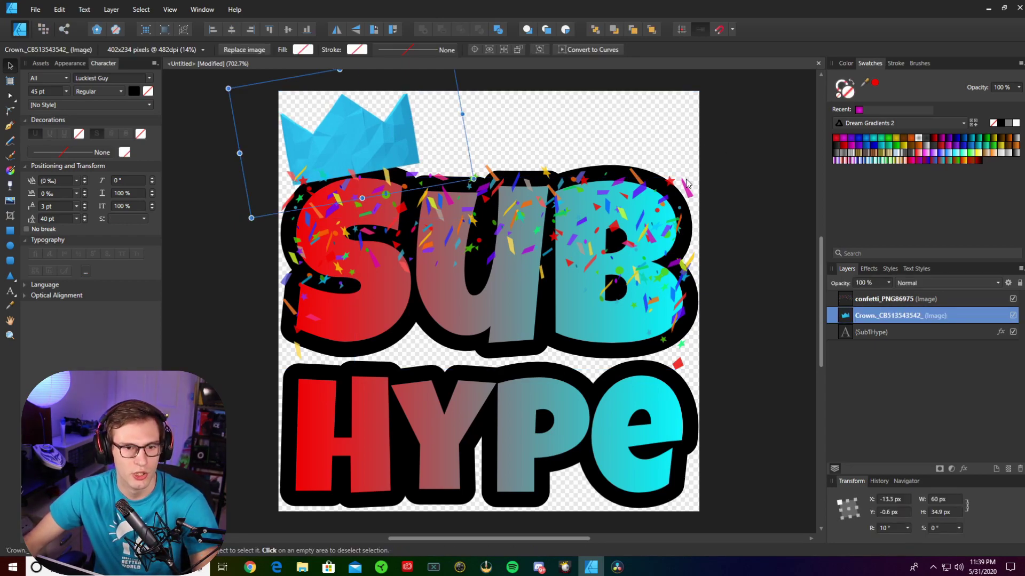
Add a Color Overlay effect to the crown with a magenta colour
{"action": "left_click", "coordinate": [869, 269]}
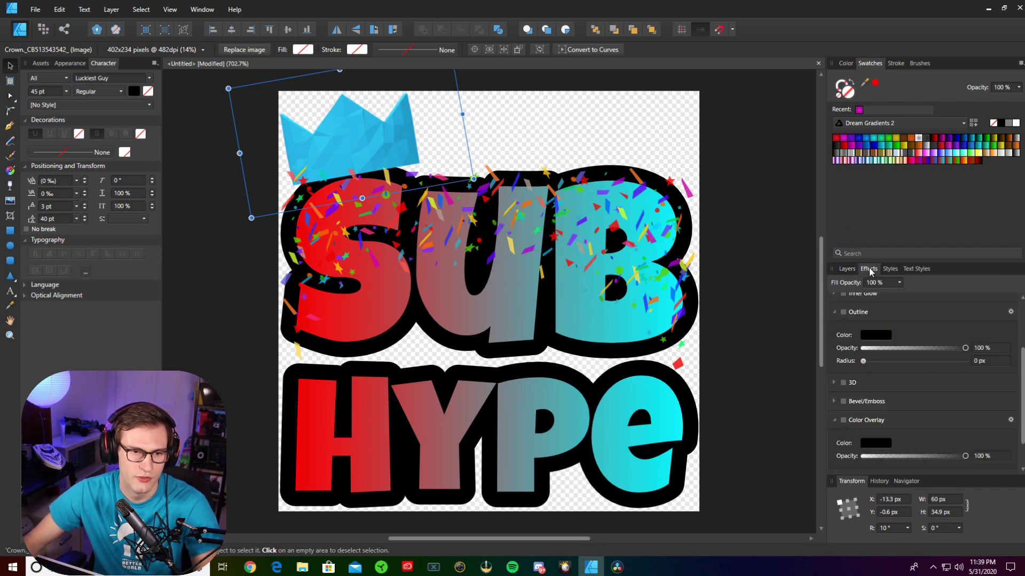
{"action": "scroll", "coordinate": [874, 391], "scroll_direction": "down", "scroll_amount": 2}
{"action": "left_click", "coordinate": [1010, 382]}
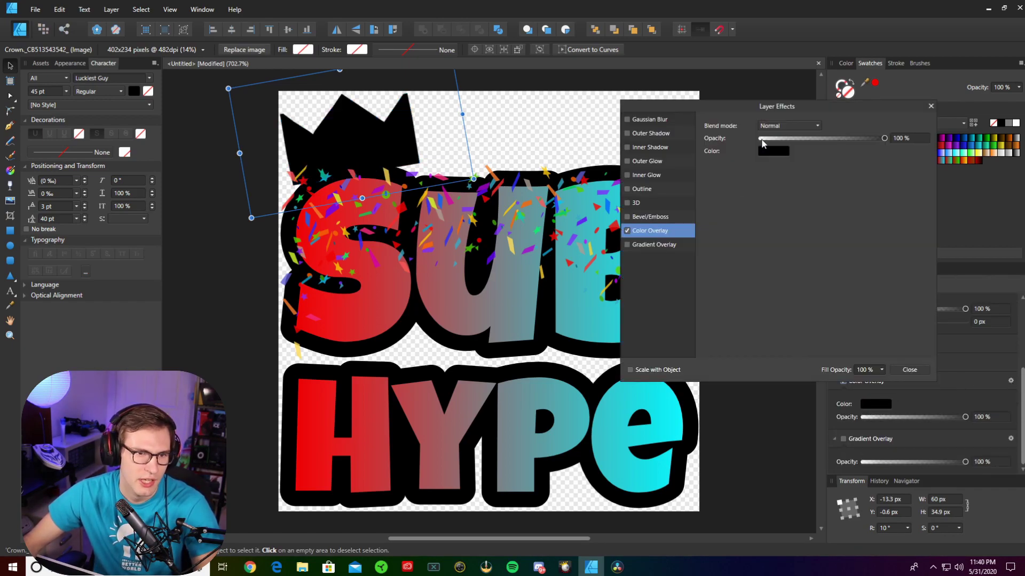
{"action": "left_click", "coordinate": [778, 152]}
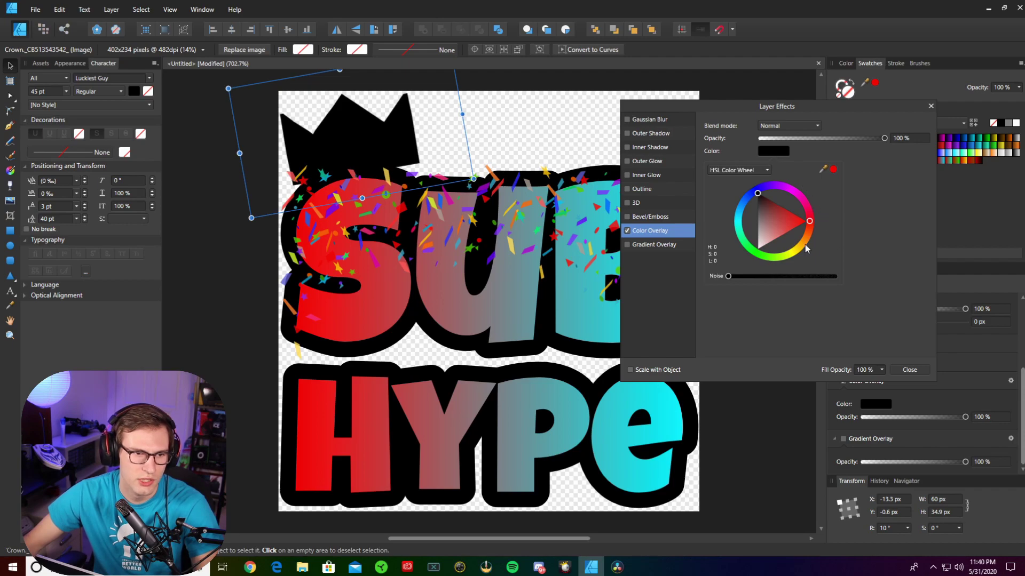
{"action": "left_click_drag", "start_coordinate": [815, 235], "coordinate": [786, 191]}
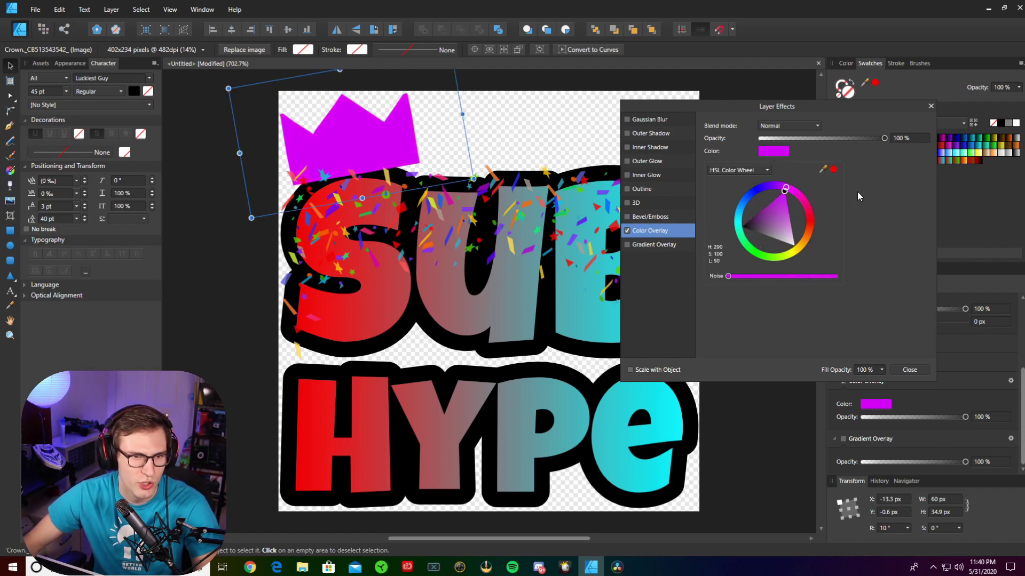
{"action": "left_click", "coordinate": [856, 192]}
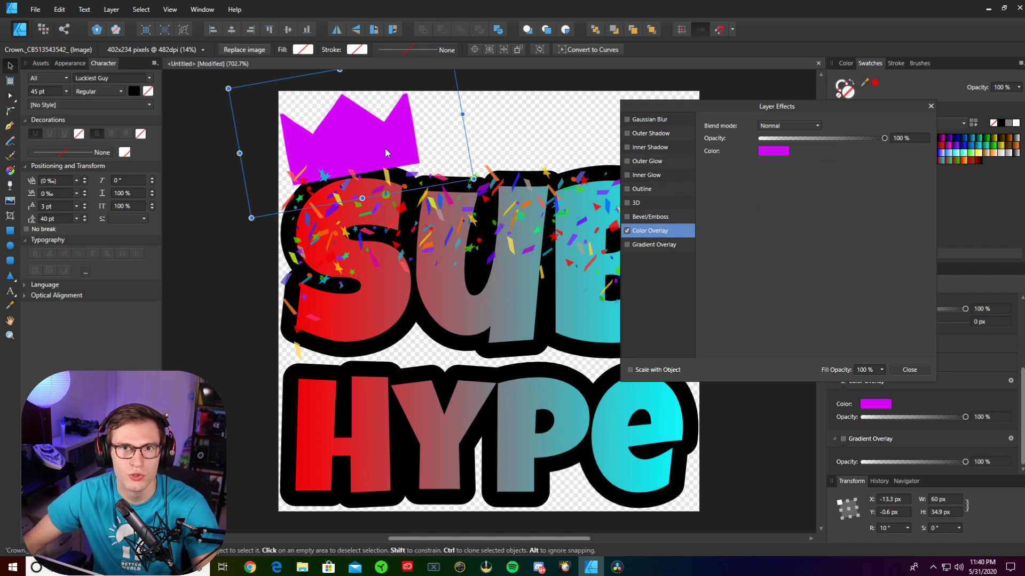
Keep Normal blend, set overlay opacity to 70%, and shift the hue toward magenta-purple
{"action": "left_click", "coordinate": [775, 127]}
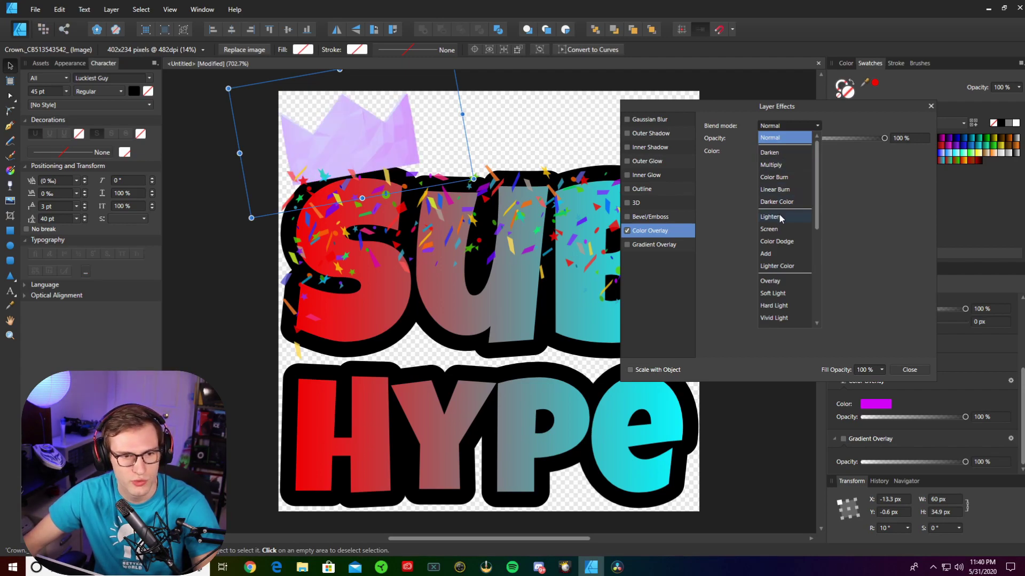
{"action": "left_click", "coordinate": [888, 143]}
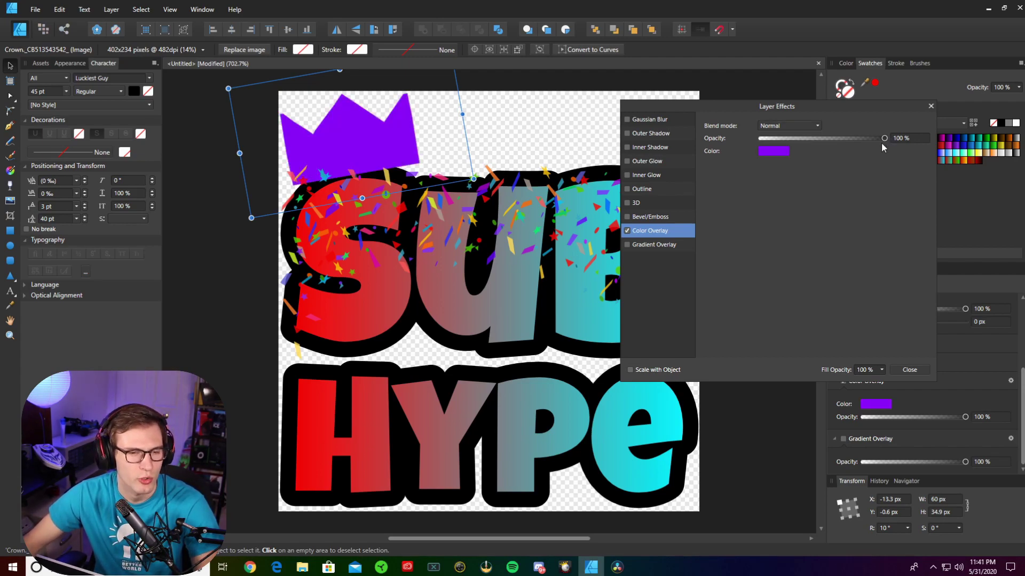
{"action": "left_click_drag", "start_coordinate": [885, 138], "coordinate": [843, 139]}
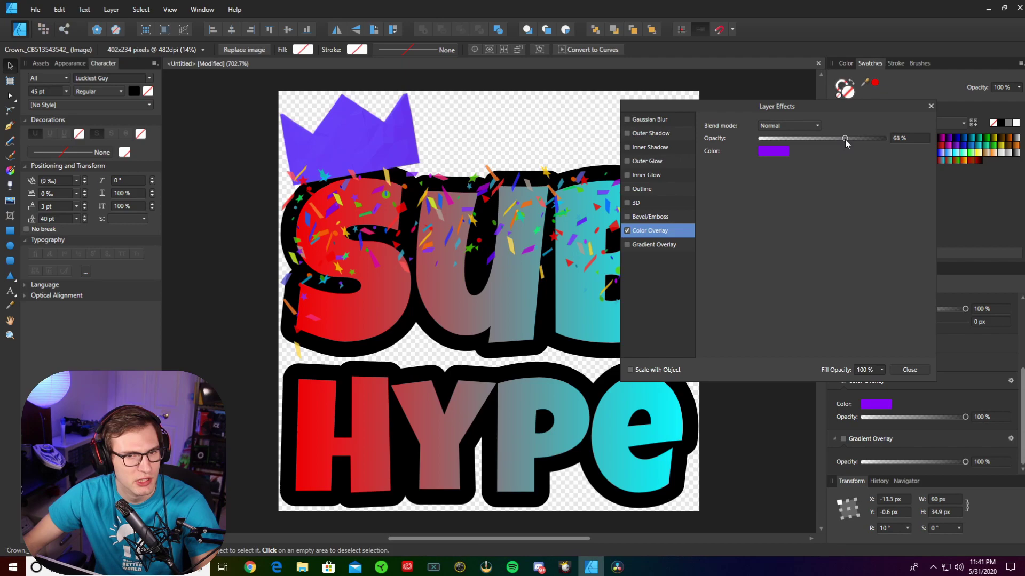
{"action": "left_click_drag", "start_coordinate": [847, 139], "coordinate": [847, 139]}
{"action": "left_click", "coordinate": [772, 151]}
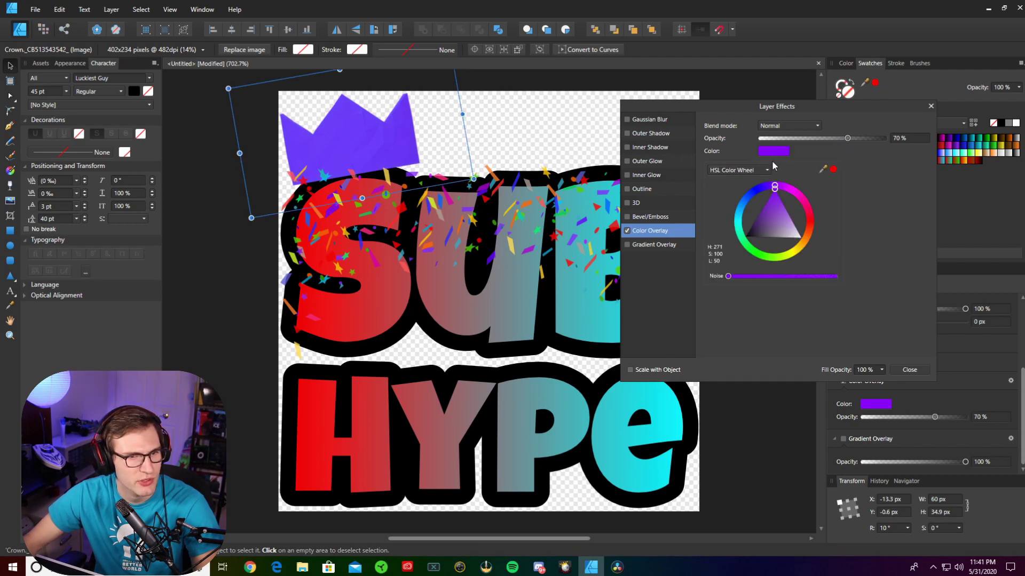
{"action": "left_click_drag", "start_coordinate": [775, 188], "coordinate": [794, 196]}
{"action": "left_click", "coordinate": [768, 318]}
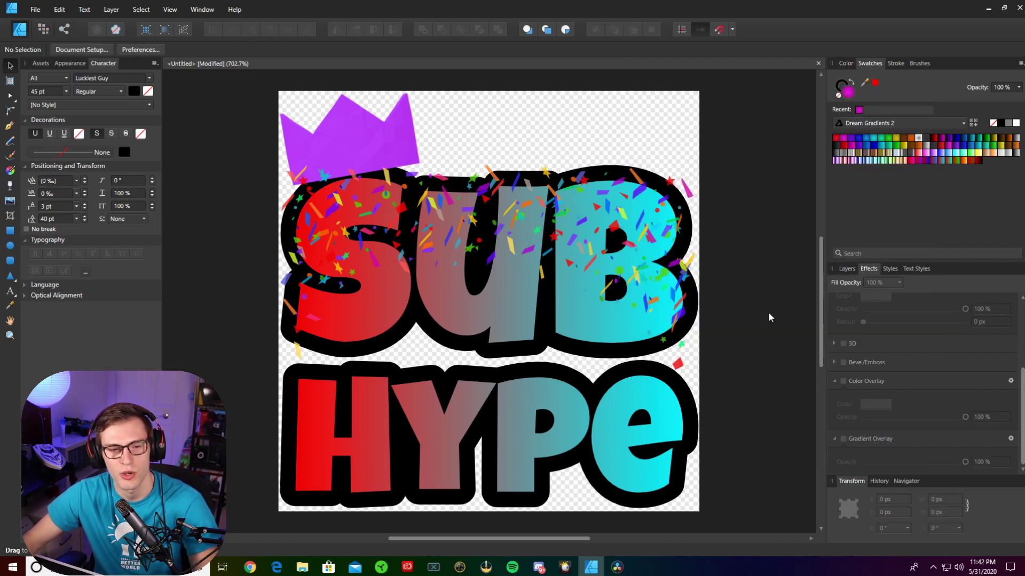
Open the Export settings from the File menu
{"action": "left_click", "coordinate": [36, 10]}
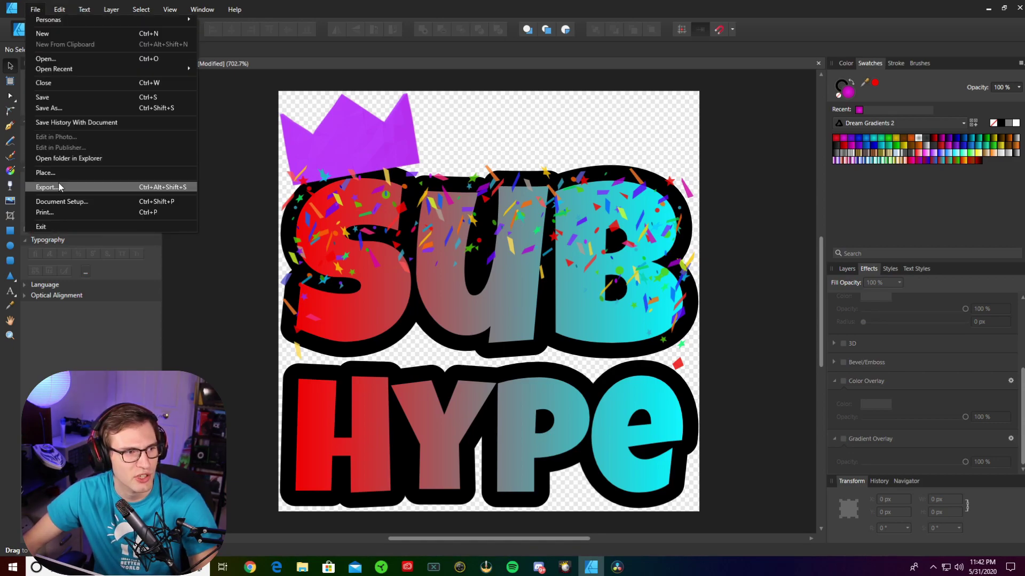
{"action": "left_click", "coordinate": [57, 187]}
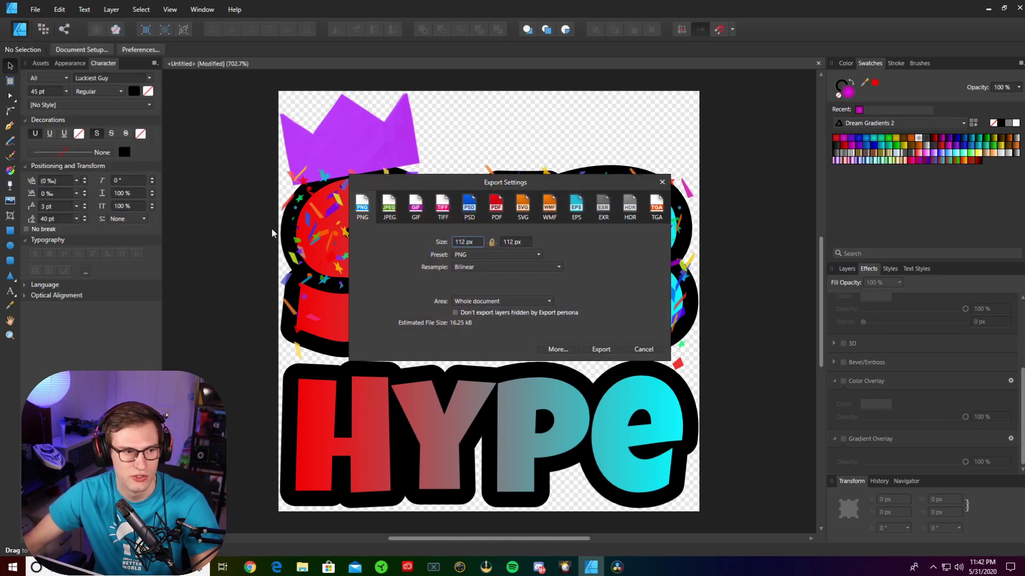